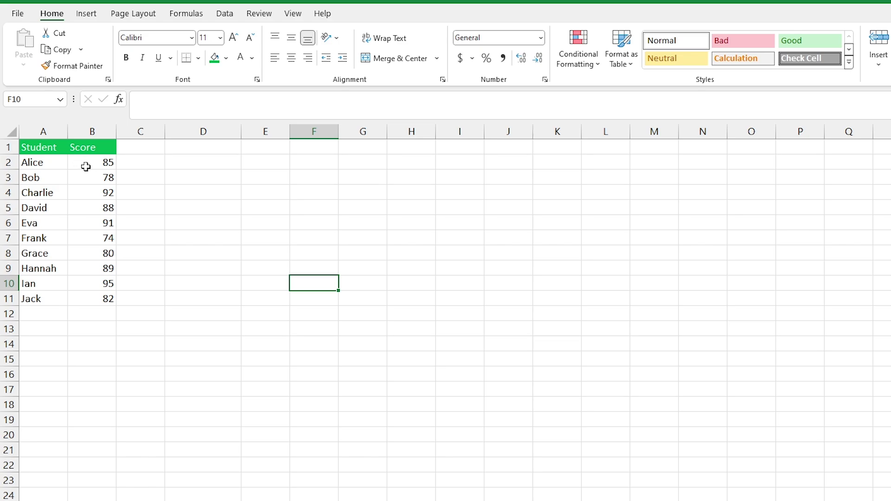
click(58, 163)
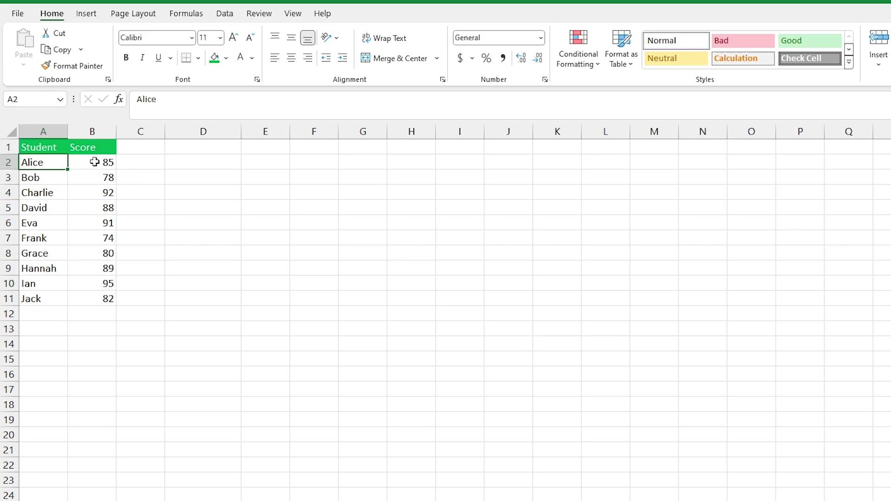
click(93, 162)
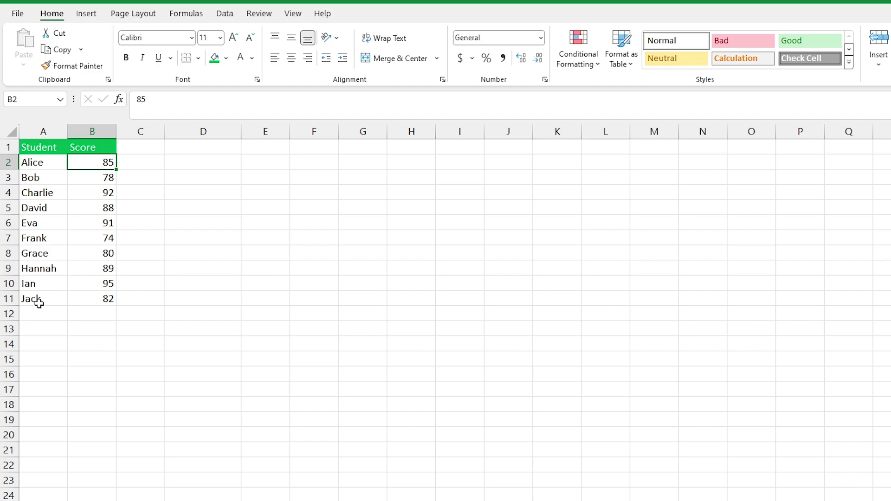
click(105, 299)
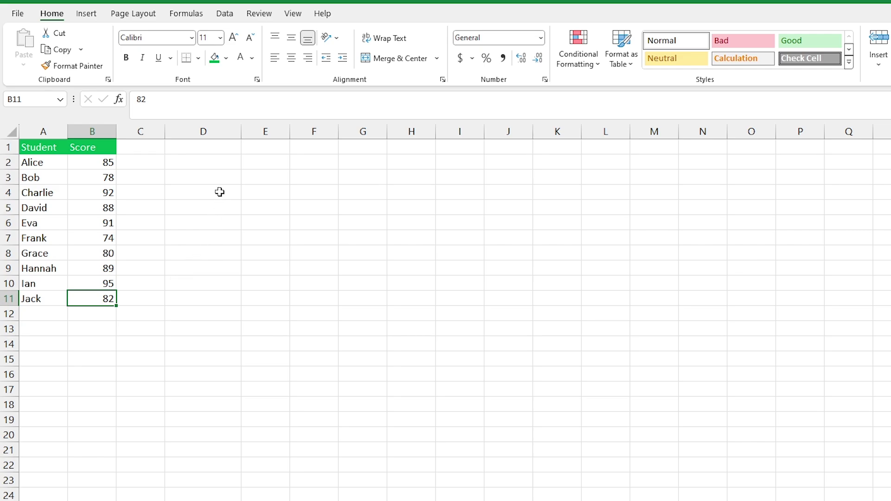
Add the heading "Average Score" in D1 and copy the formatting of the Student header onto it.
click(189, 148)
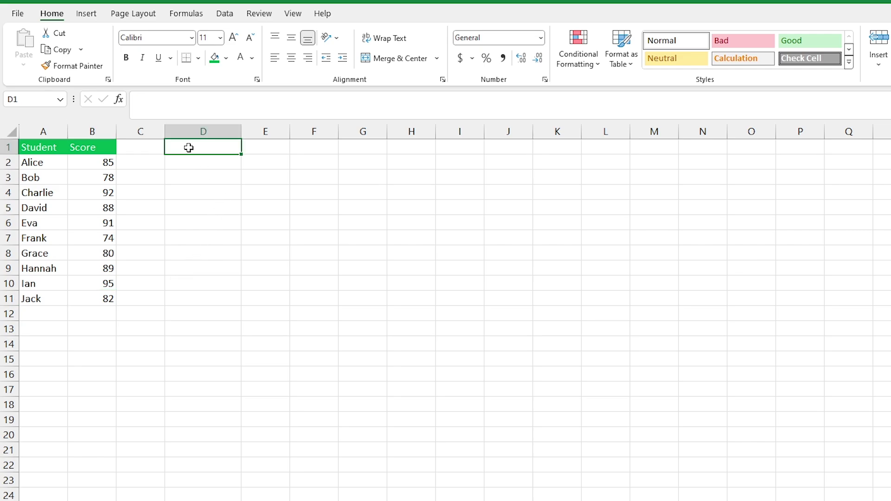
text(A)
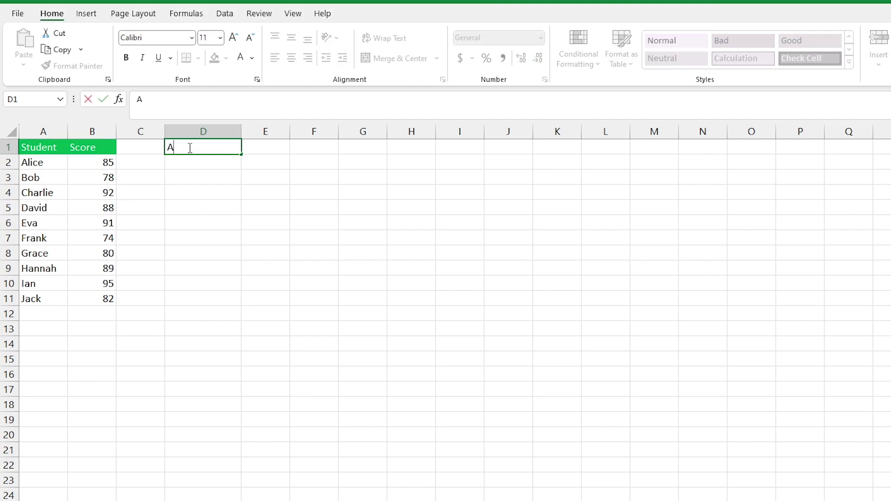
text(verage Score)
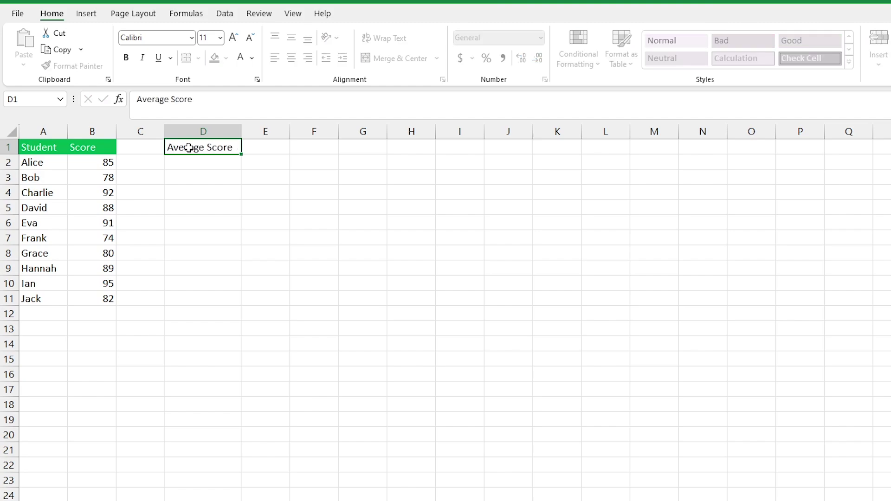
key(Return)
click(189, 148)
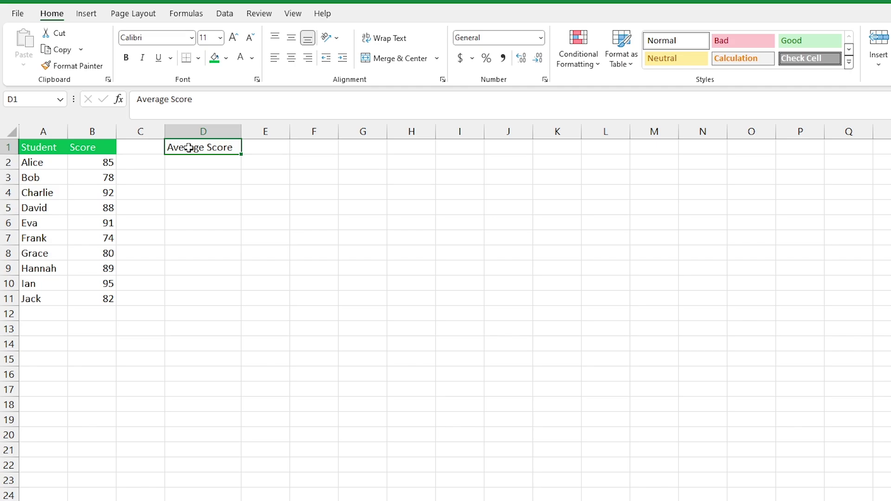
click(57, 147)
click(73, 65)
click(185, 147)
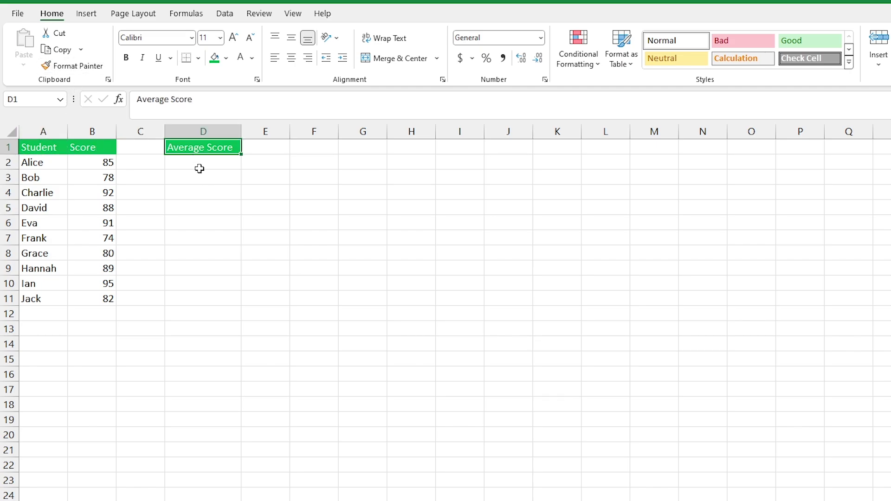
Calculate the average of the scores in B2:B11 in cell D2 using the AVERAGE function.
click(198, 168)
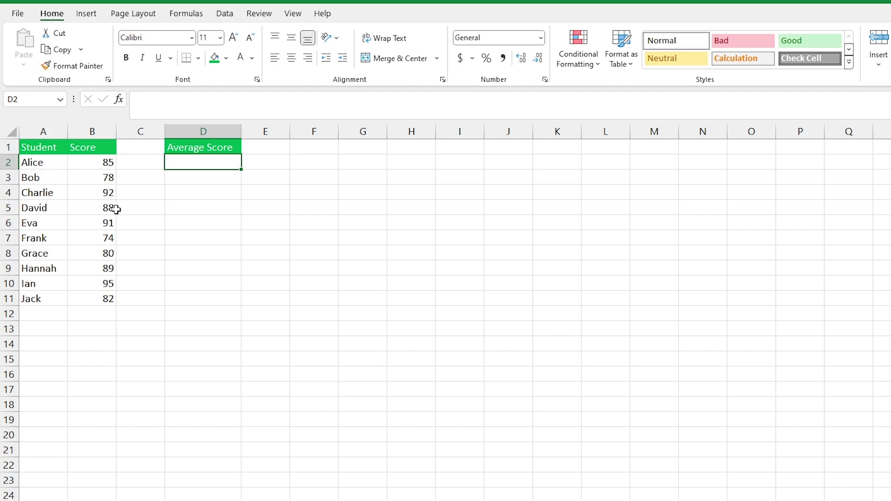
click(190, 148)
click(183, 165)
click(199, 108)
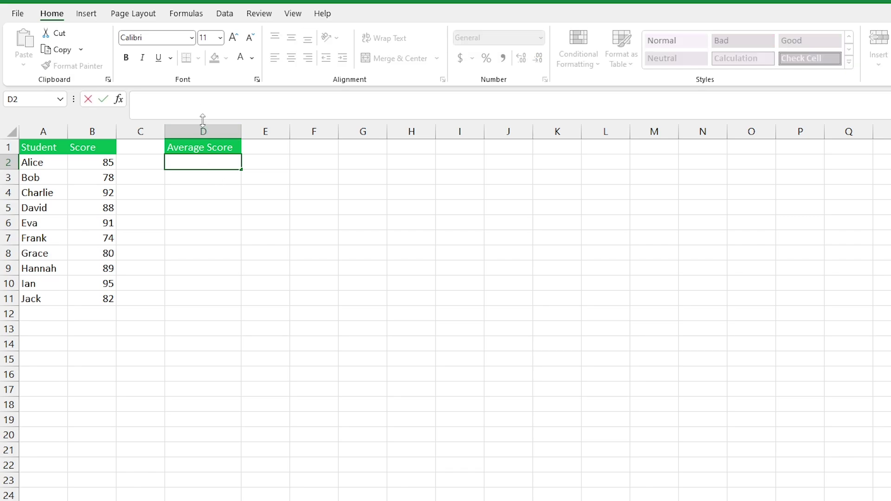
drag(203, 119, 200, 132)
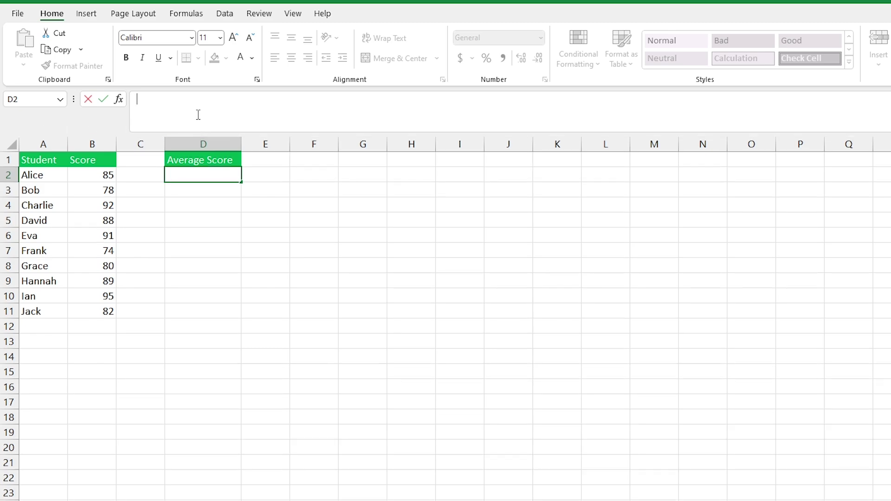
text(=)
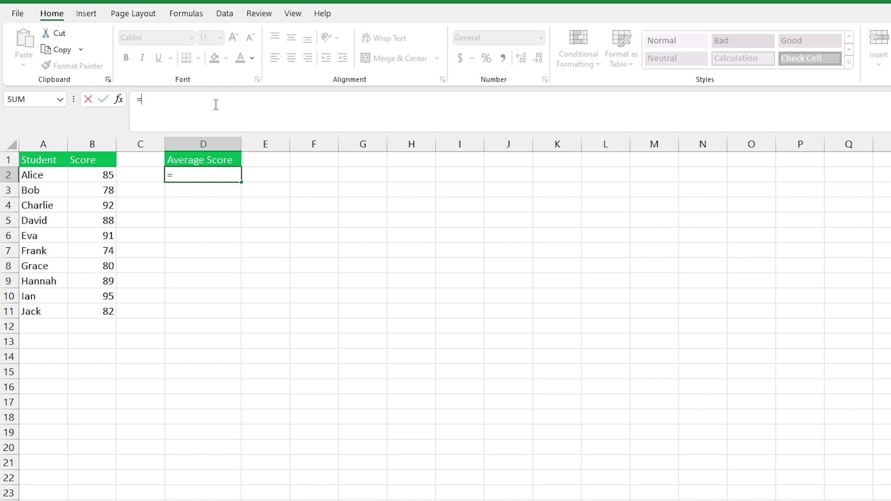
text(av)
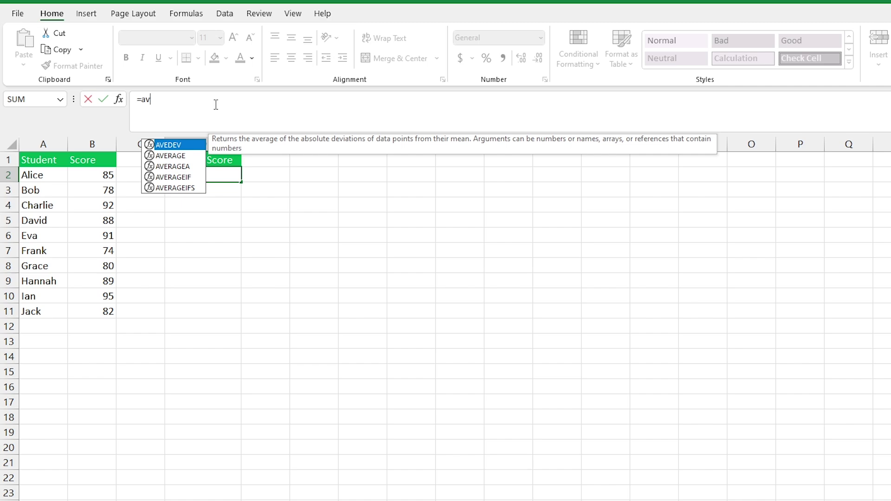
key(Down)
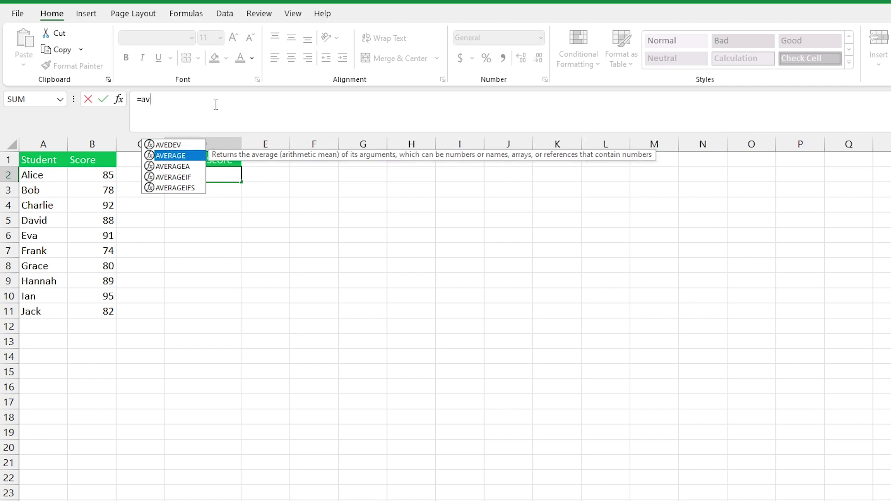
key(Tab)
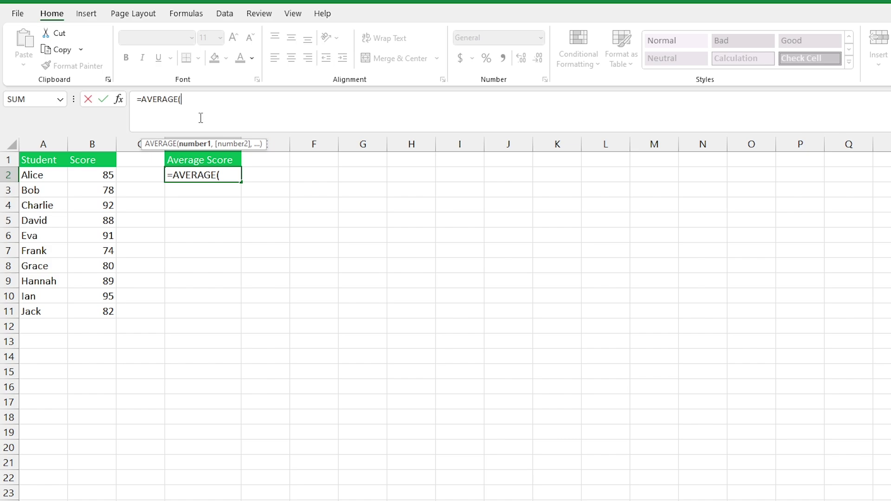
text(B2)
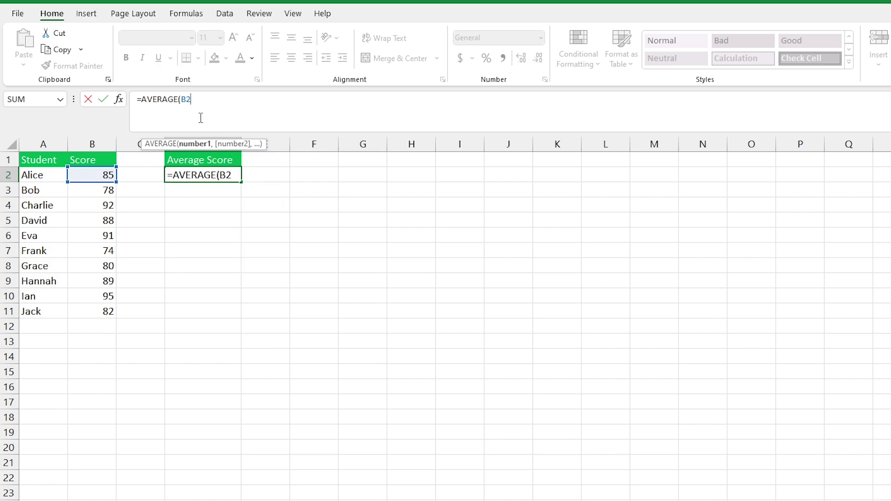
text(:B11)
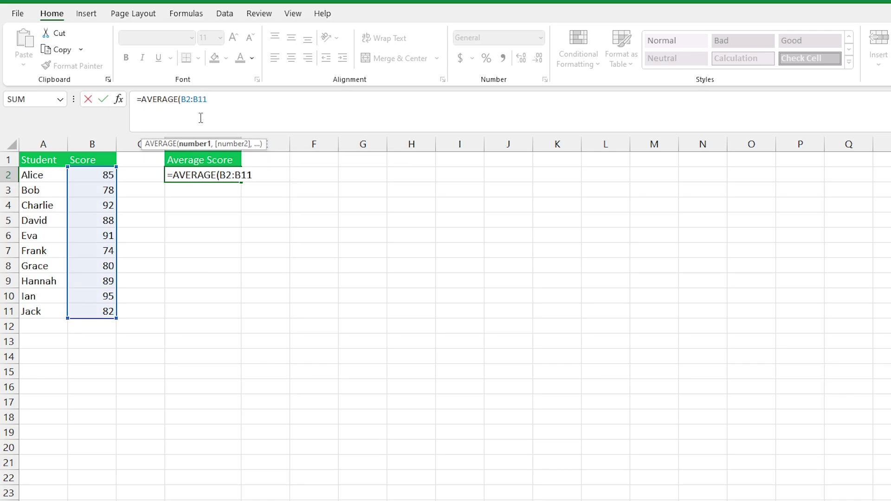
text())
key(Return)
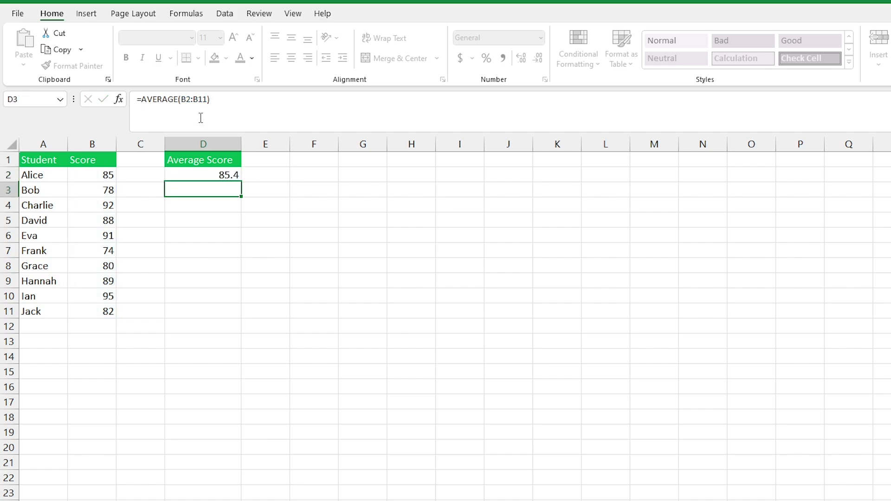
click(224, 179)
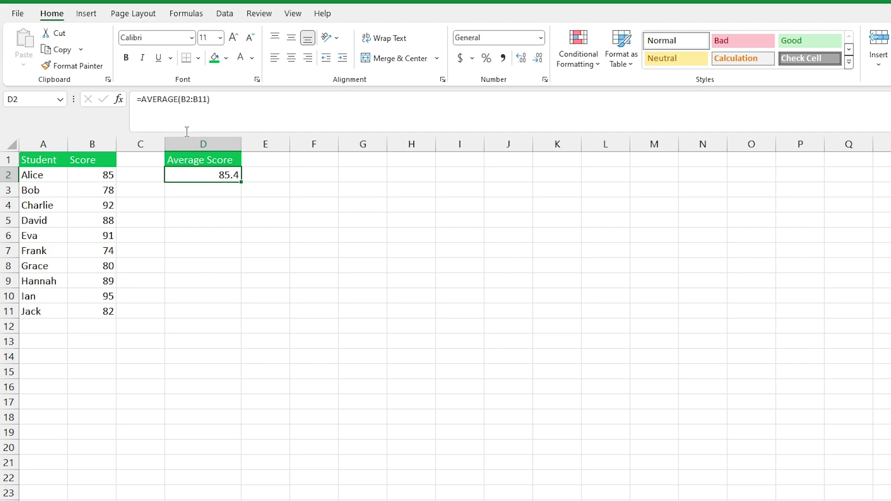
drag(140, 99, 178, 99)
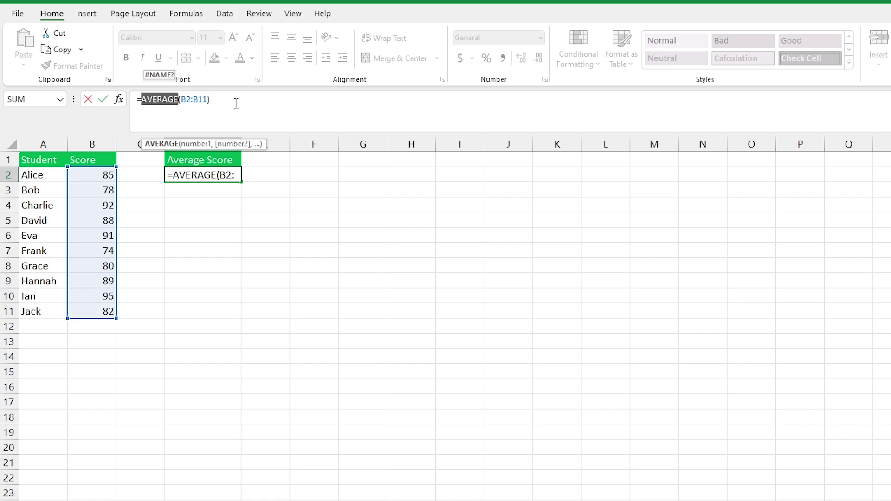
click(214, 99)
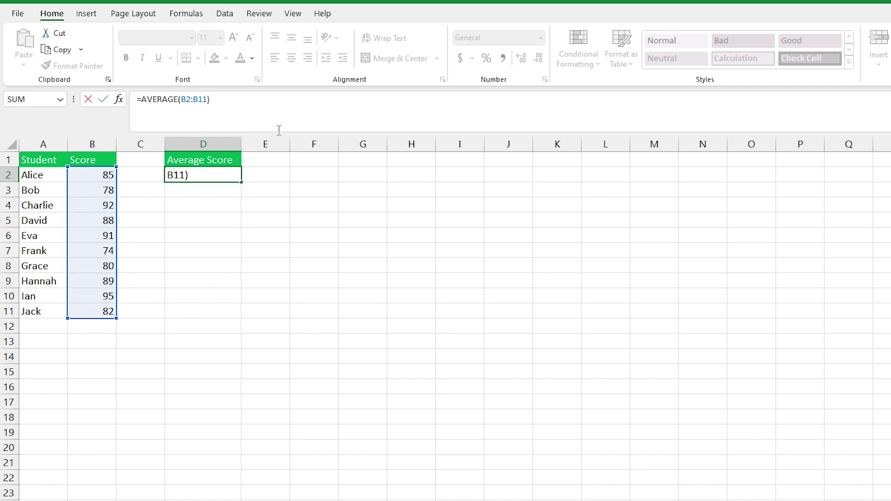
key(ctrl+Return)
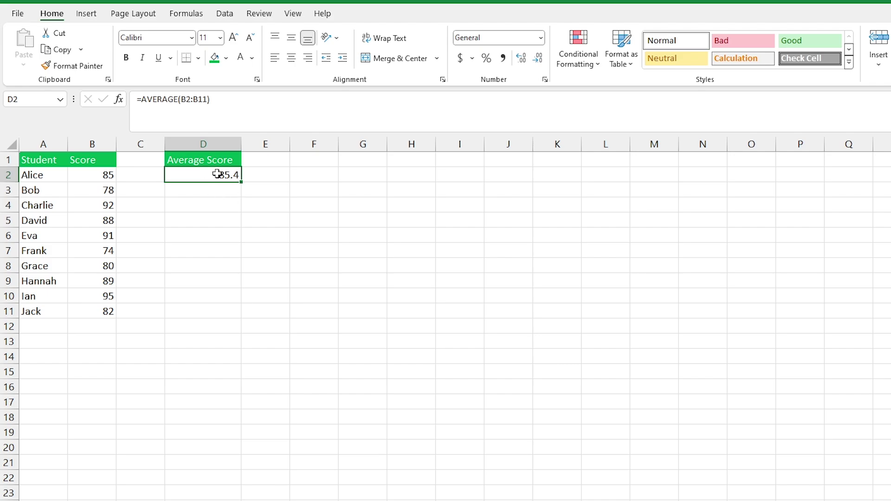
Add a student record in row 12 with the student's first name in A12 and a score of 89 in B12.
click(41, 324)
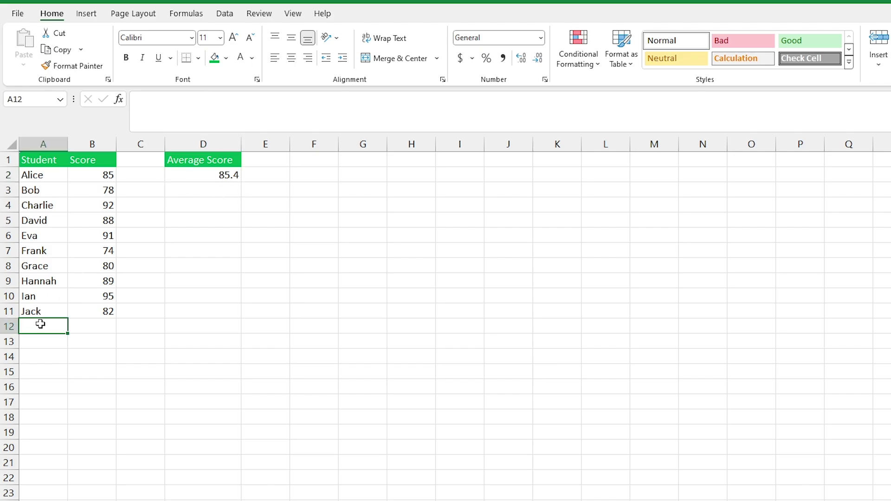
text(Steve)
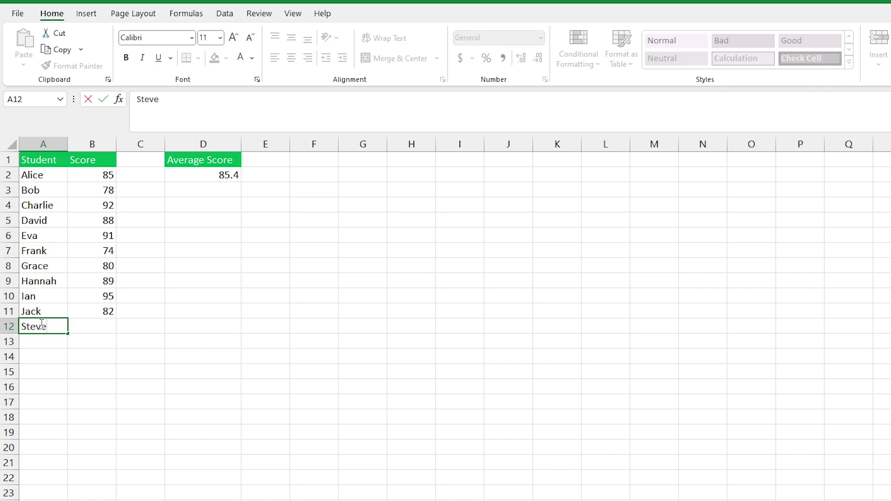
key(Tab)
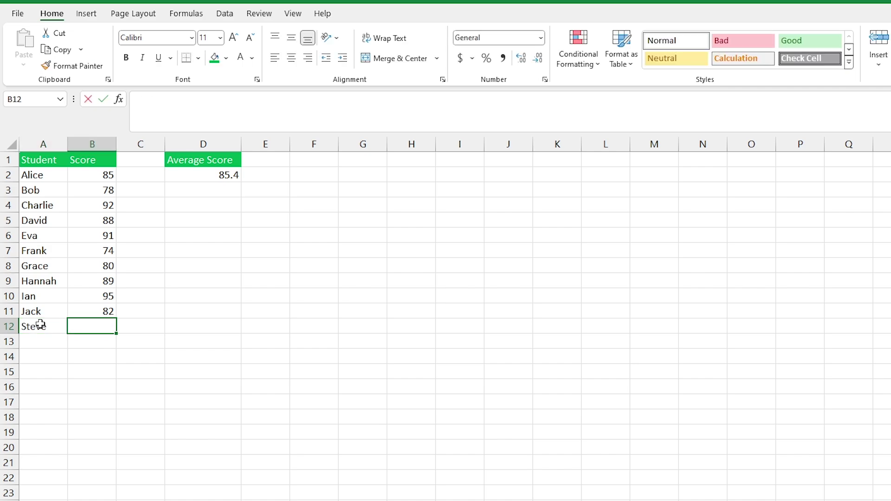
text(89)
key(Tab)
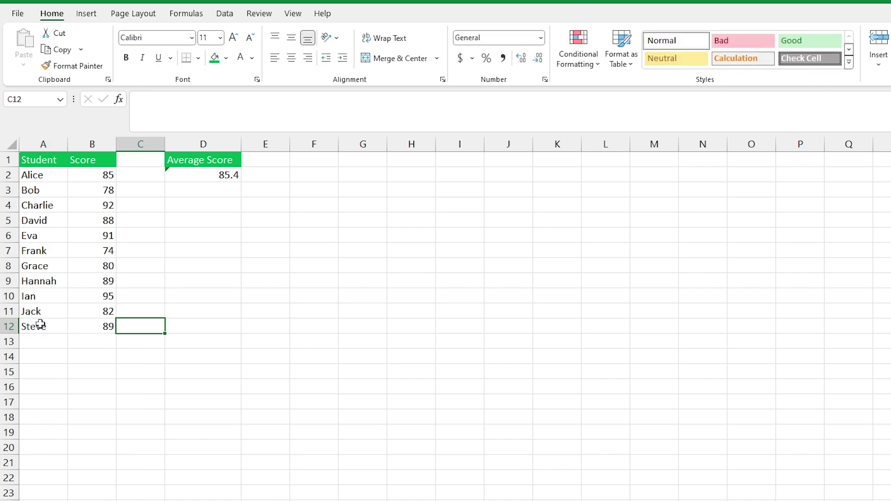
click(92, 329)
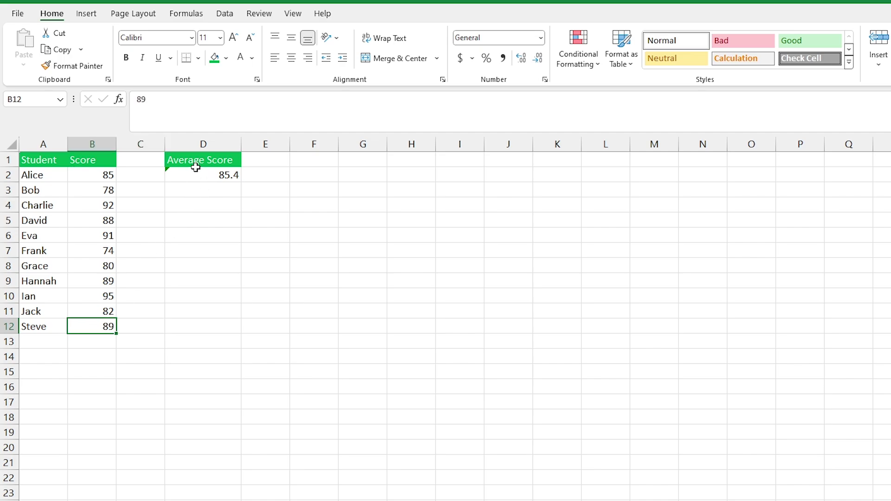
Try extending the AVERAGE formula's range in D2 to B2:B12 and undo the edit.
click(195, 170)
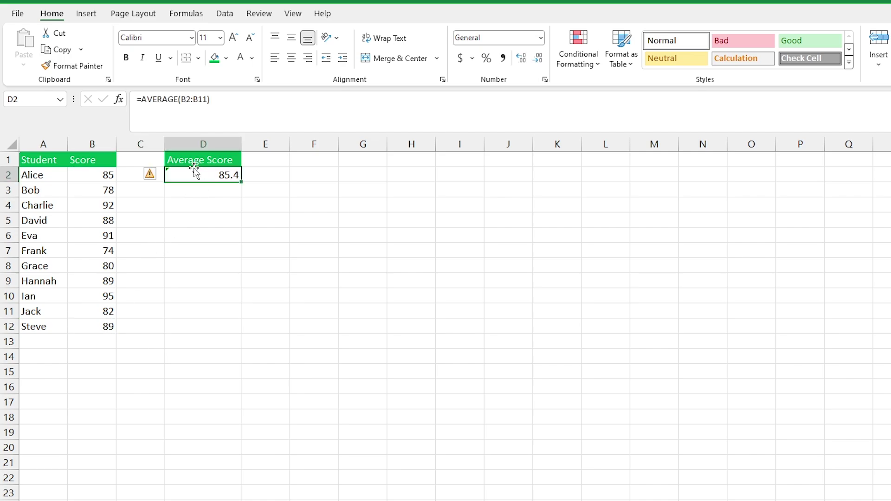
click(206, 99)
key(BackSpace)
text(2)
key(Return)
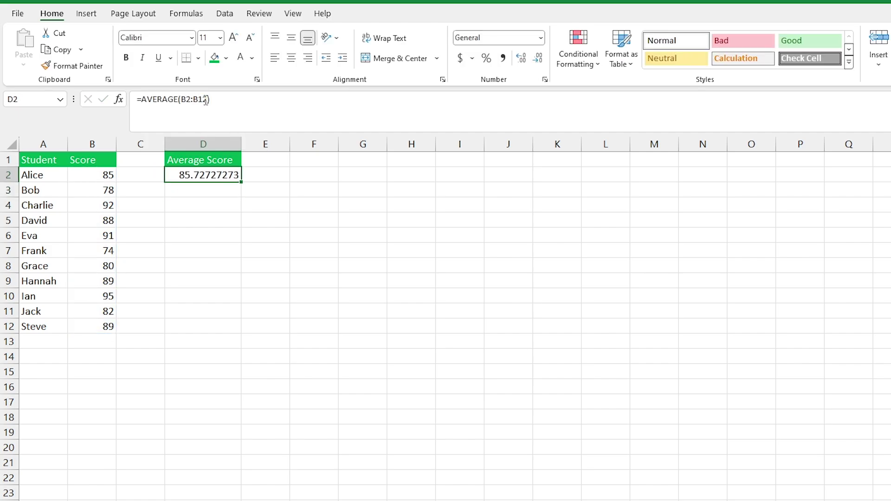
key(ctrl+z)
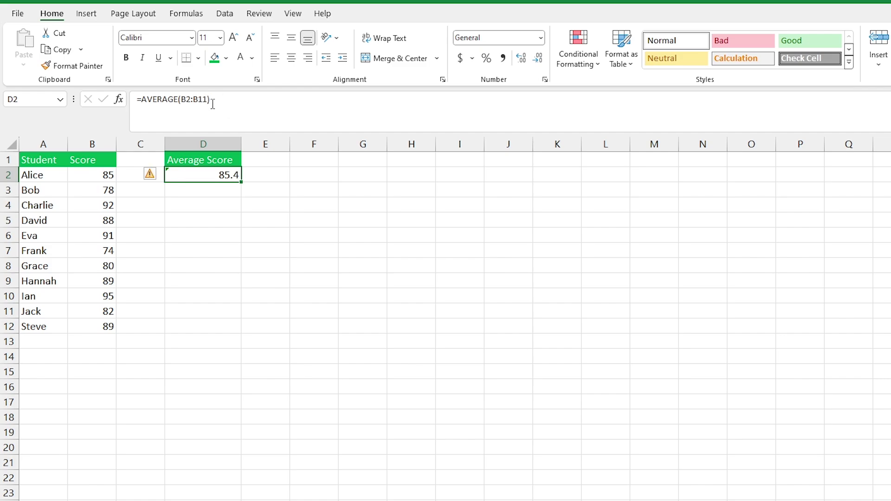
Change the AVERAGE formula in D2 to cover the scores in B2:B12.
click(246, 113)
key(BackSpace)
key(BackSpace)
text(2))
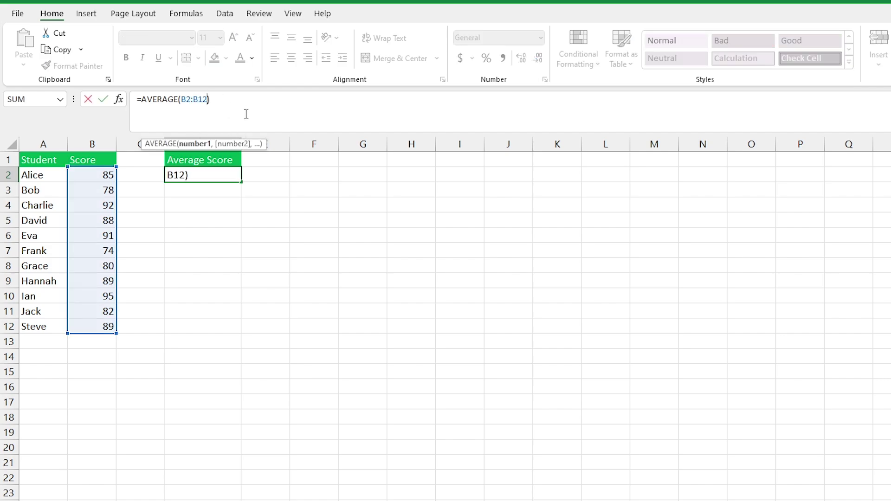
key(Return)
key(Up)
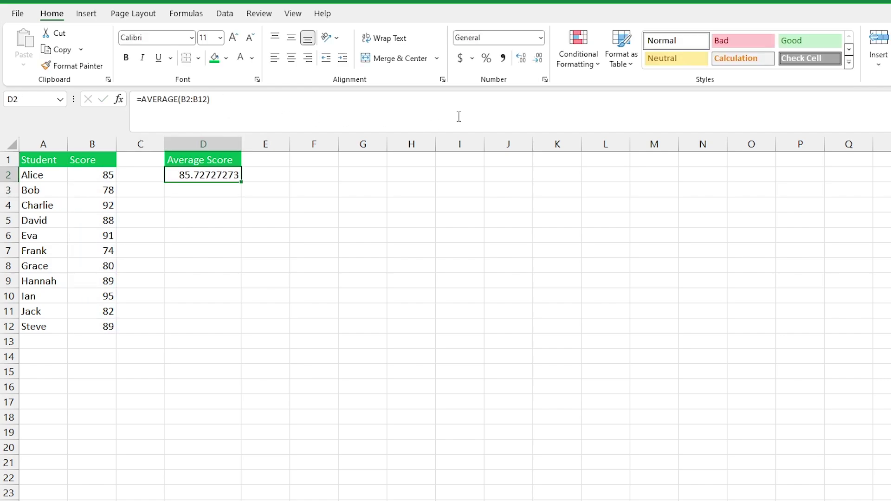
Reduce the average score in D2 to two decimal places.
click(538, 60)
click(539, 59)
click(539, 59)
click(538, 59)
click(539, 59)
click(539, 61)
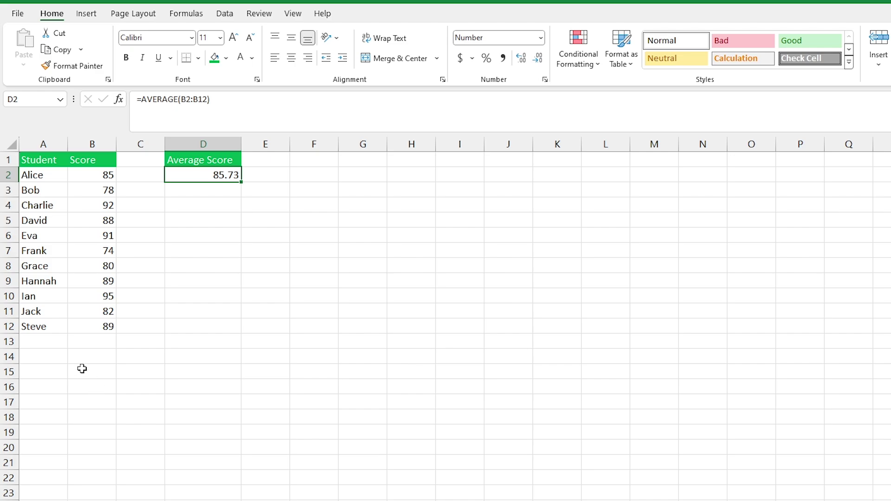
click(229, 106)
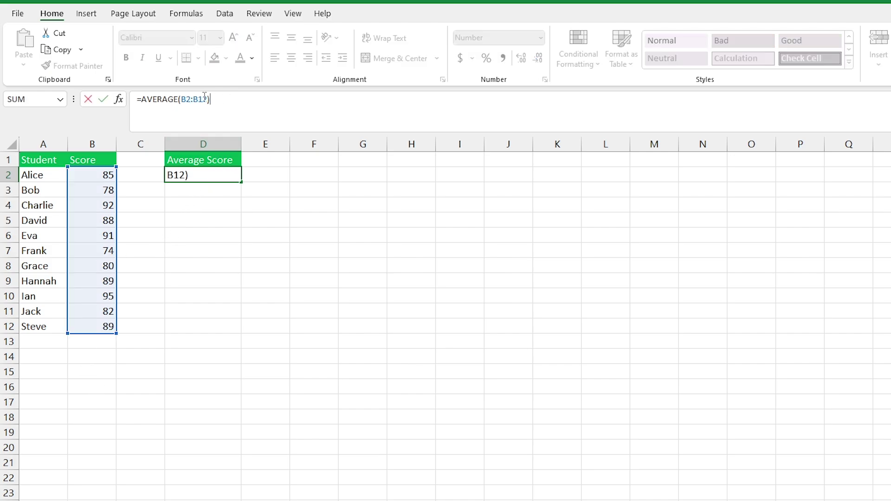
key(Escape)
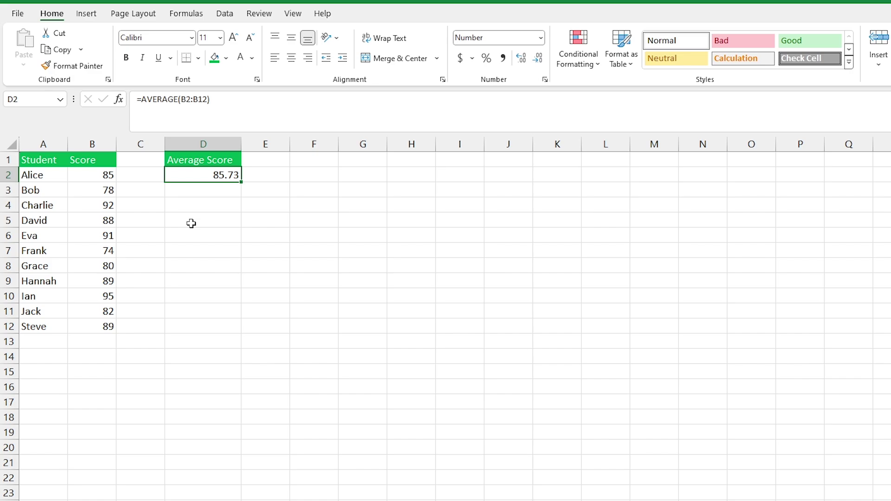
click(240, 99)
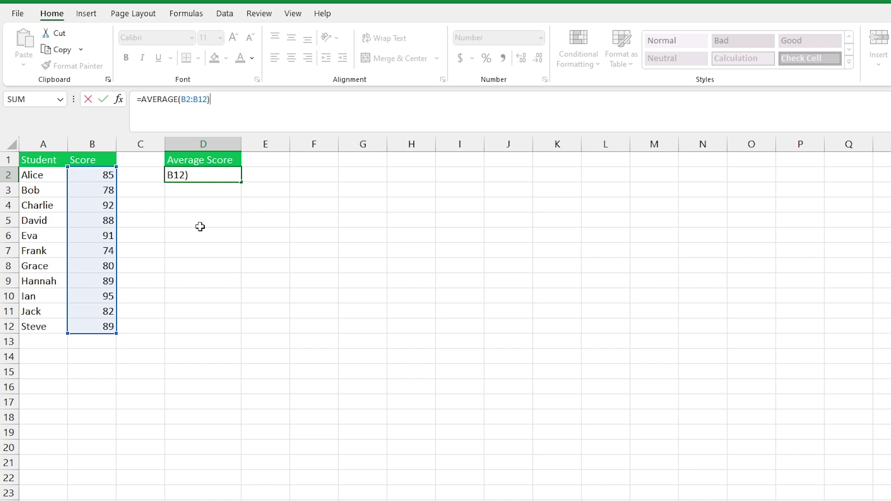
key(ctrl+Return)
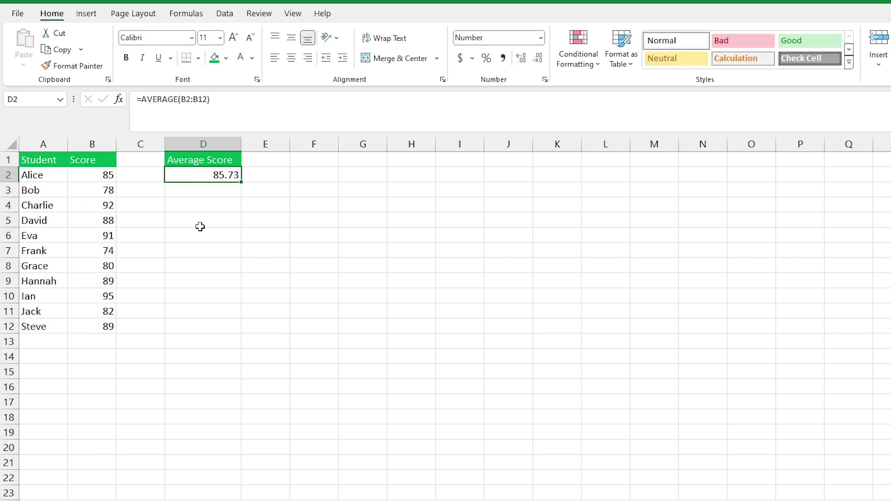